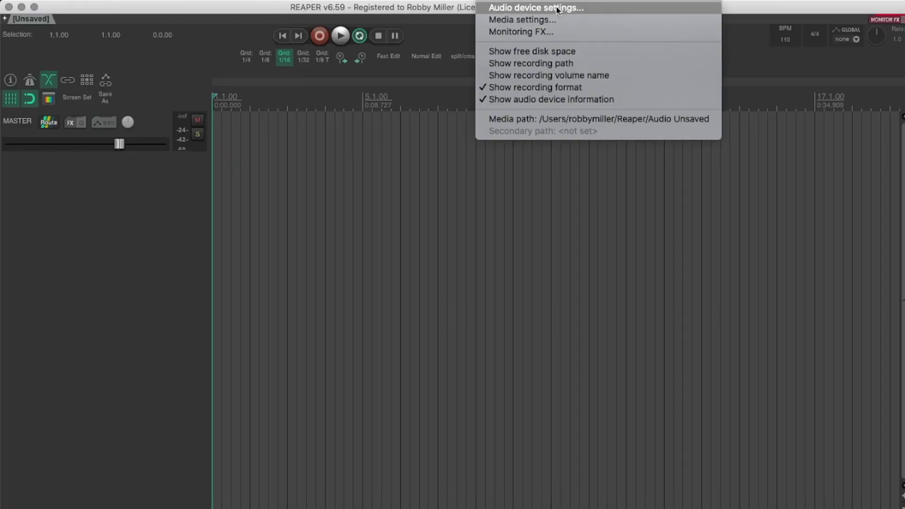
# Raise the audio device's requested block size from 64 to 1024
pyautogui.click(557, 10)
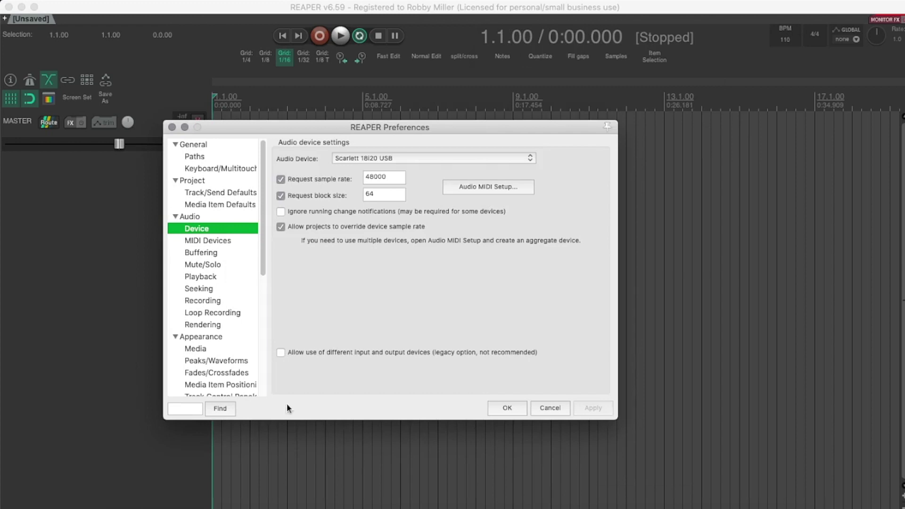
pyautogui.click(379, 197)
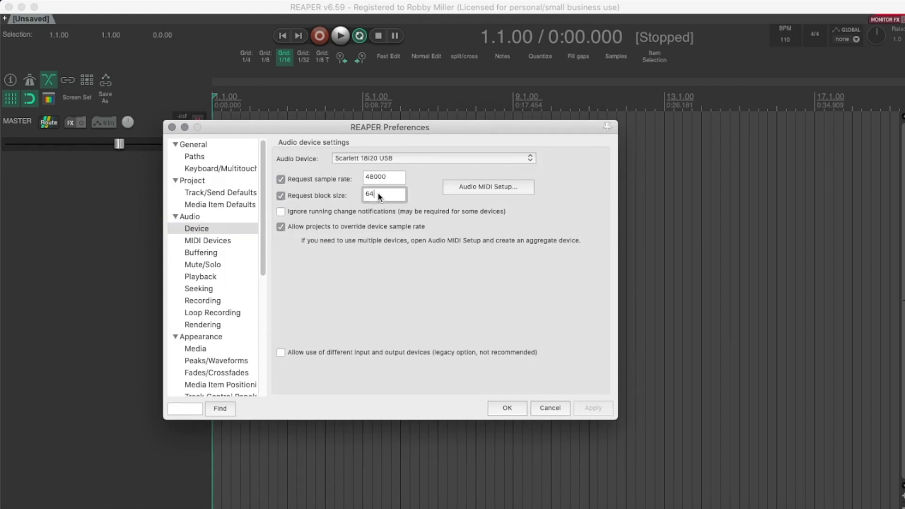
pyautogui.write('1024')
pyautogui.press('Return')
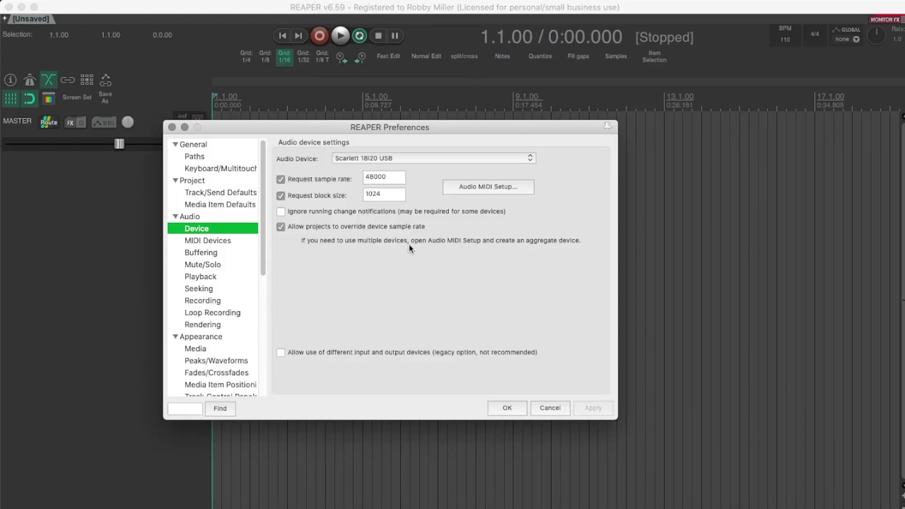
pyautogui.doubleClick(386, 197)
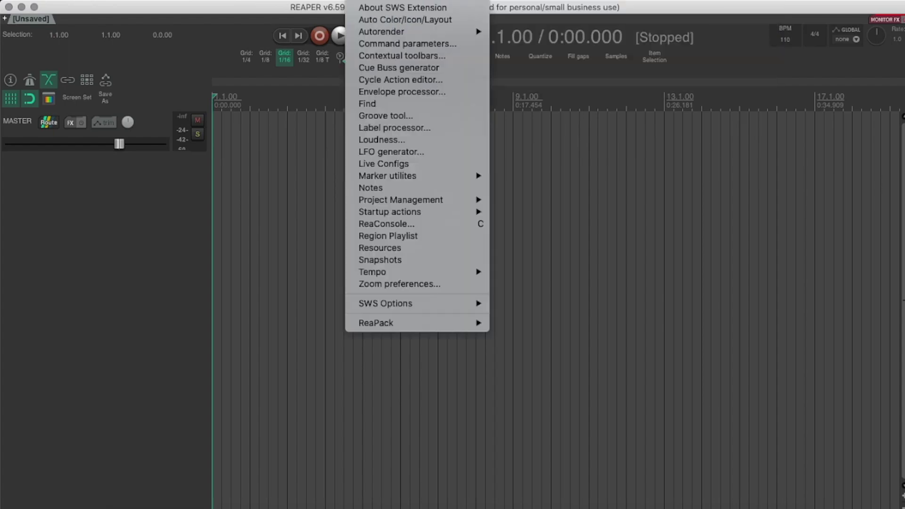
# Mark version 1.06 of the souk21 'Set block/buffer size' package for installation in ReaPack
pyautogui.moveTo(420, 323)
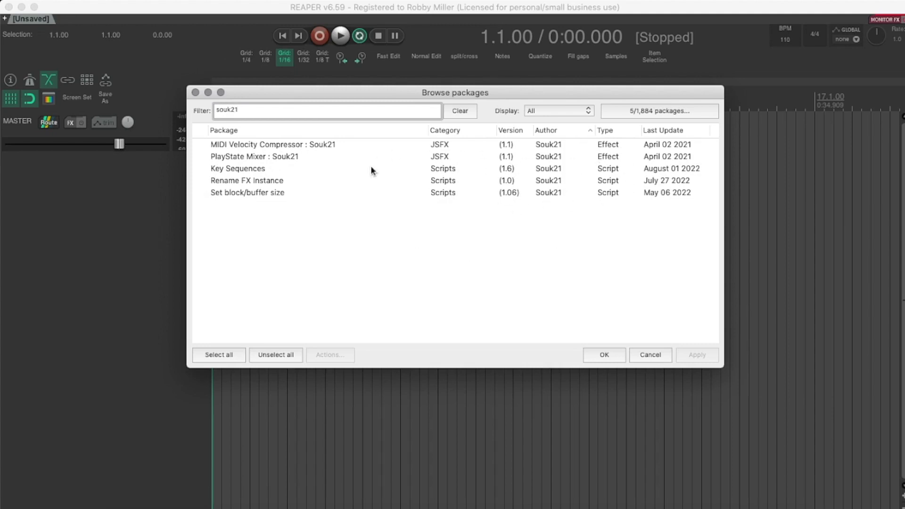
pyautogui.click(256, 196)
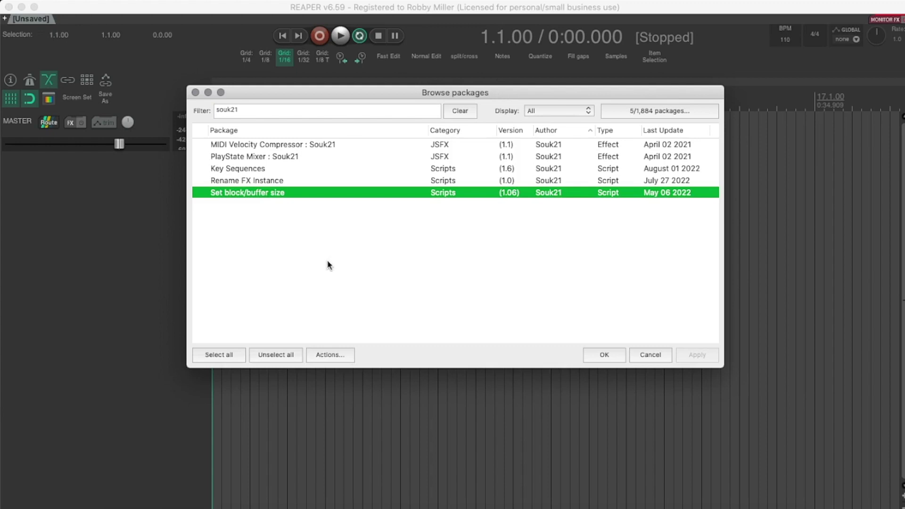
pyautogui.click(329, 355)
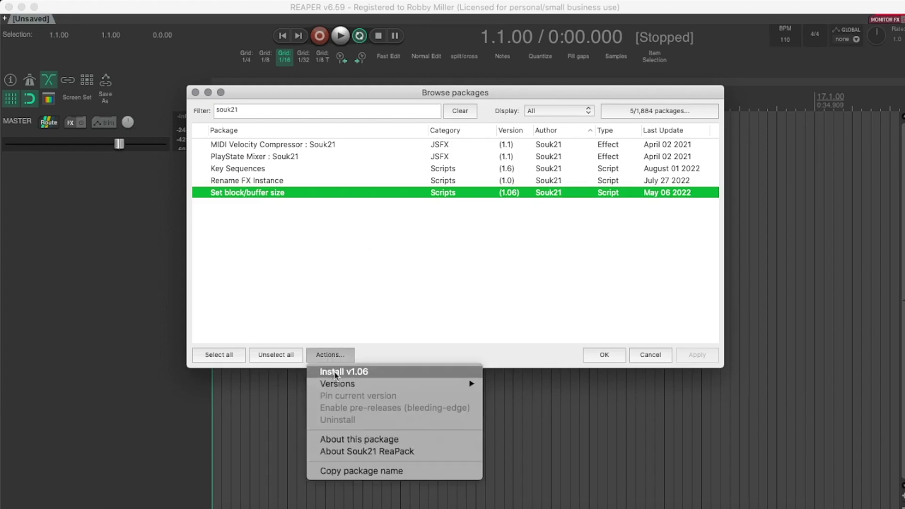
pyautogui.click(334, 372)
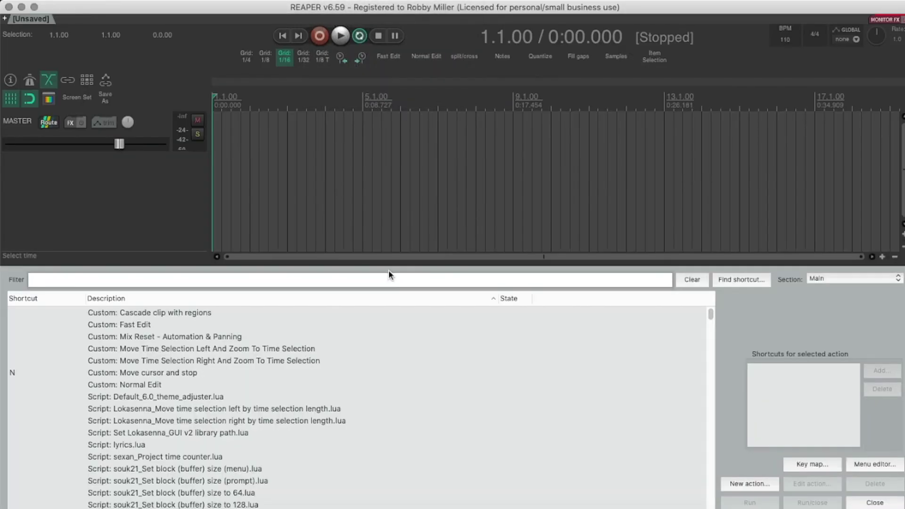
# Add the souk21 'Set block (buffer) size (menu)' script to floating toolbar 1 and apply
pyautogui.write('souk')
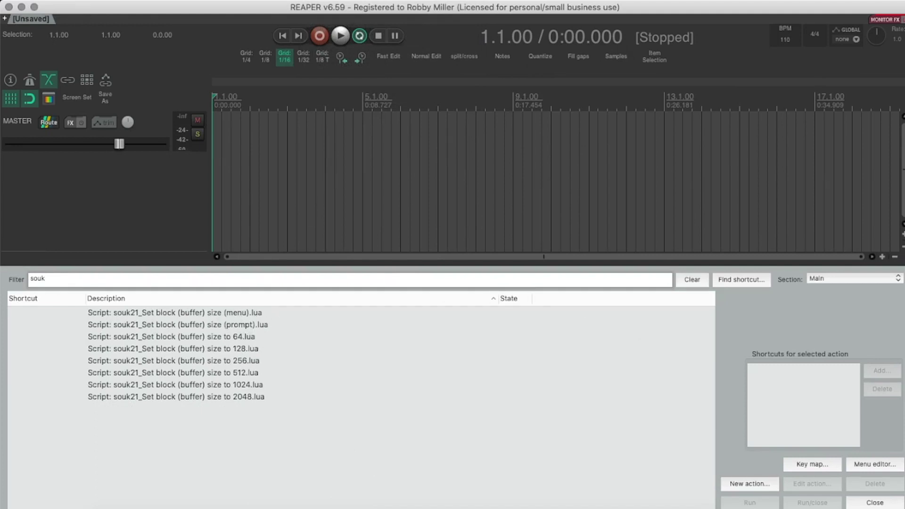
pyautogui.click(872, 501)
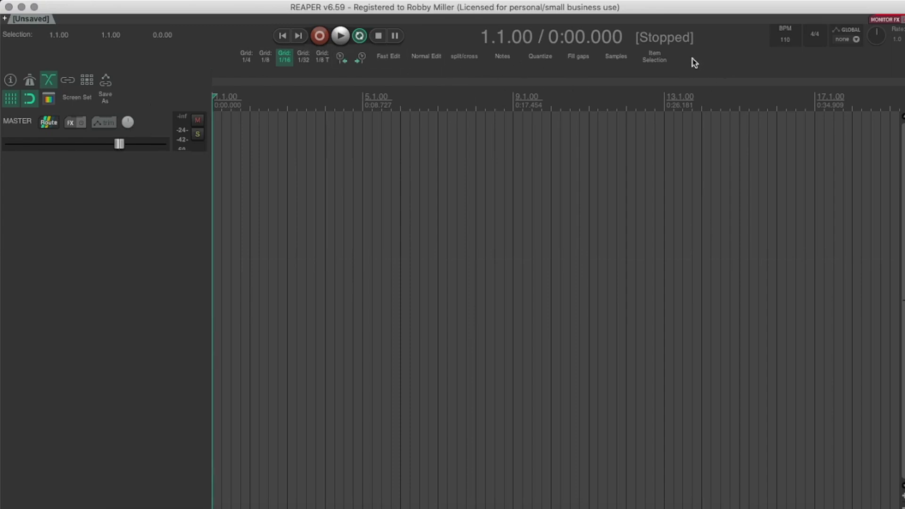
pyautogui.rightClick(680, 56)
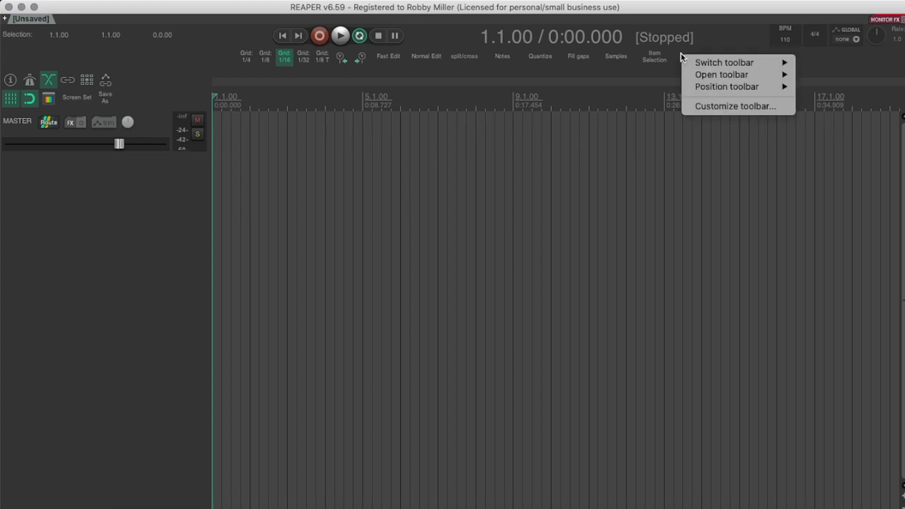
pyautogui.click(700, 108)
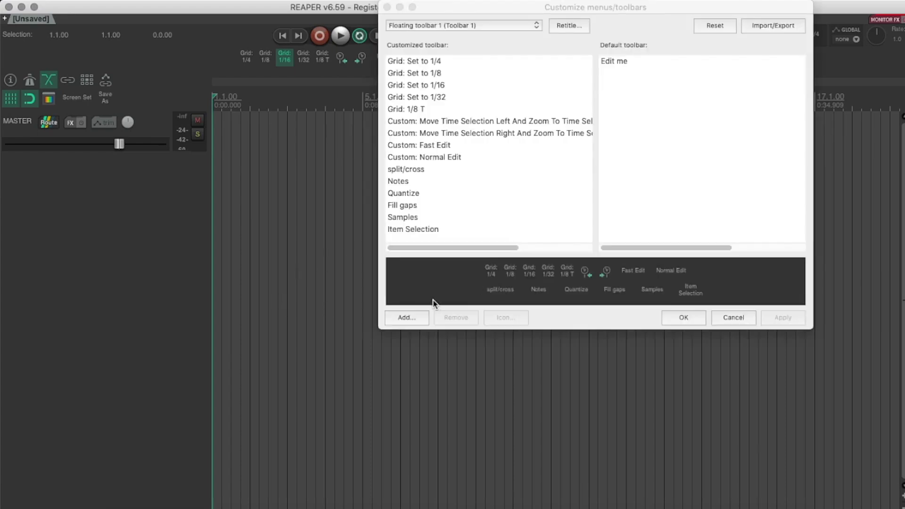
pyautogui.click(409, 318)
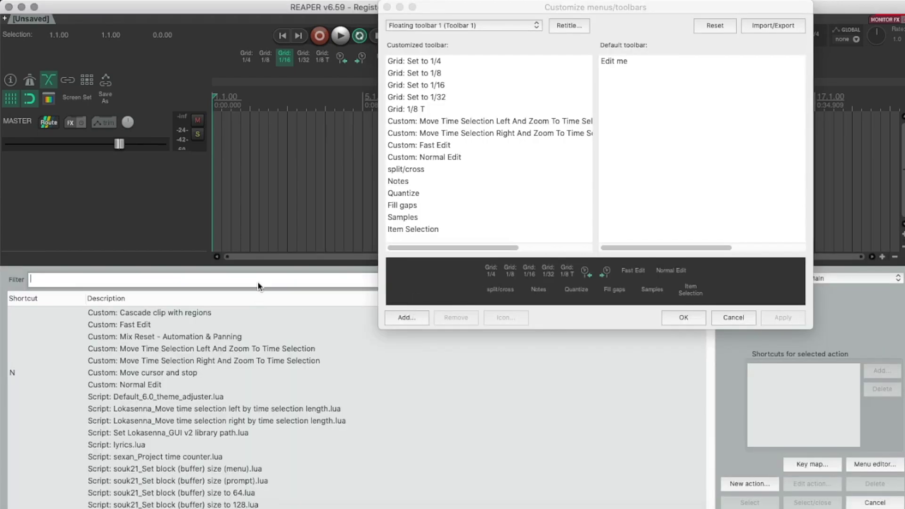
pyautogui.write('souk21')
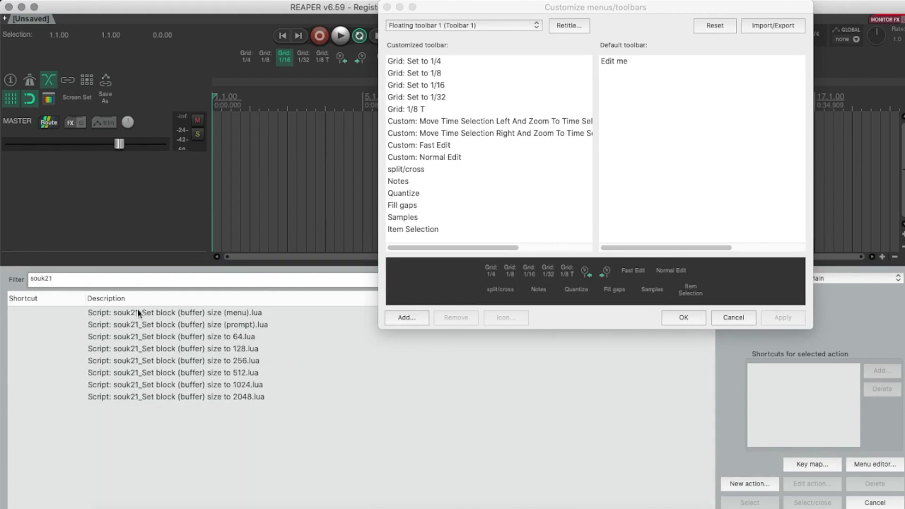
pyautogui.click(139, 314)
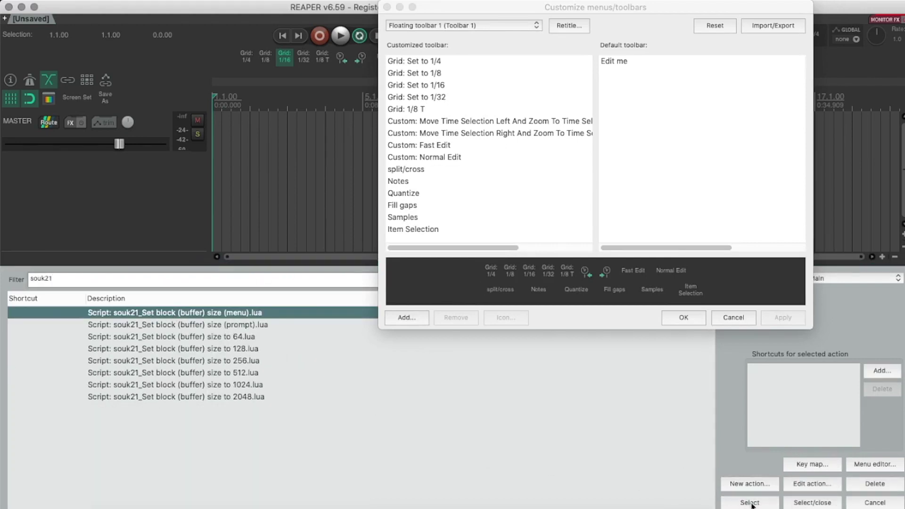
pyautogui.click(768, 503)
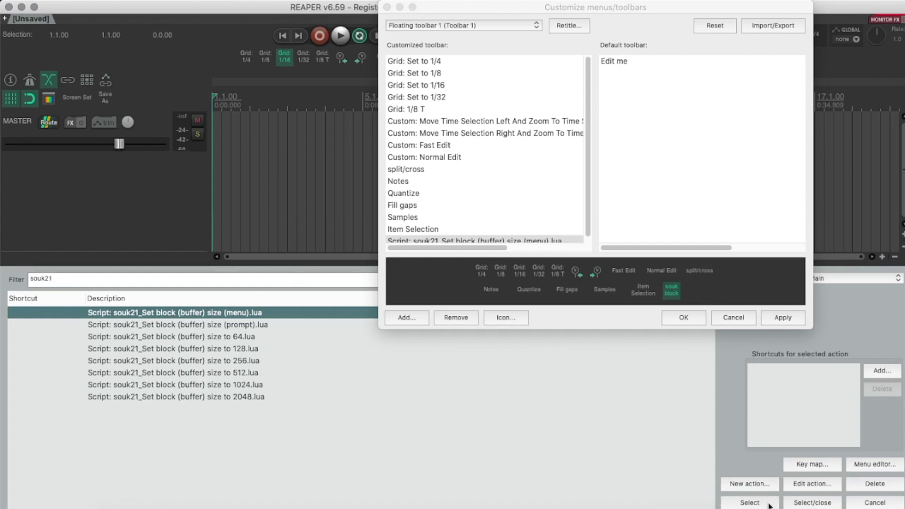
pyautogui.scroll(-1, 513, 227)
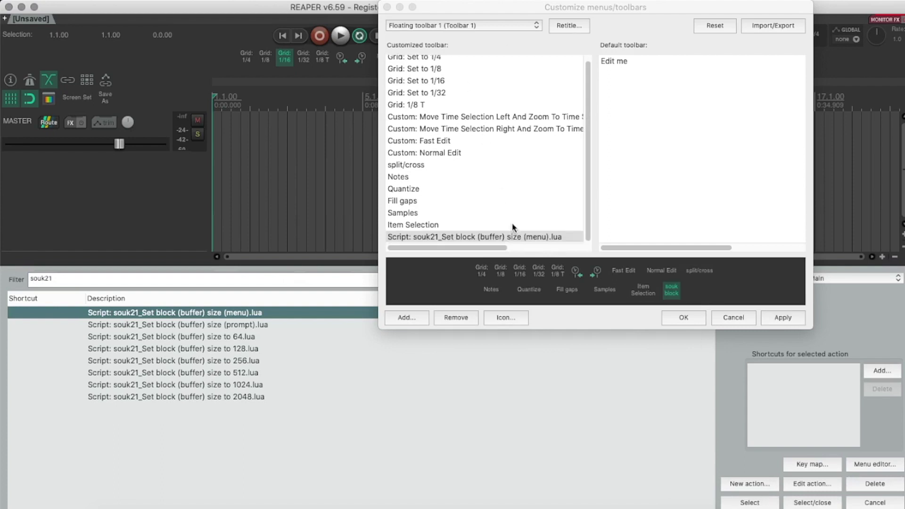
pyautogui.click(791, 319)
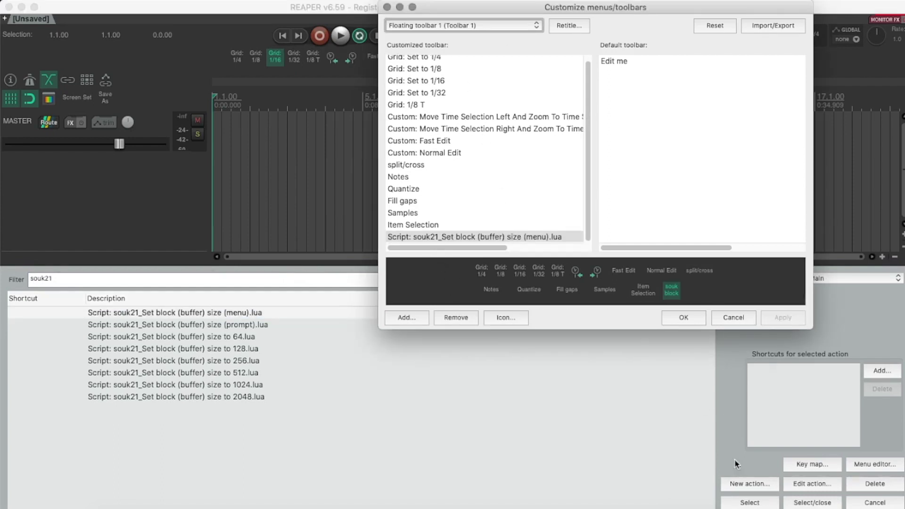
pyautogui.click(147, 406)
pyautogui.press('Escape')
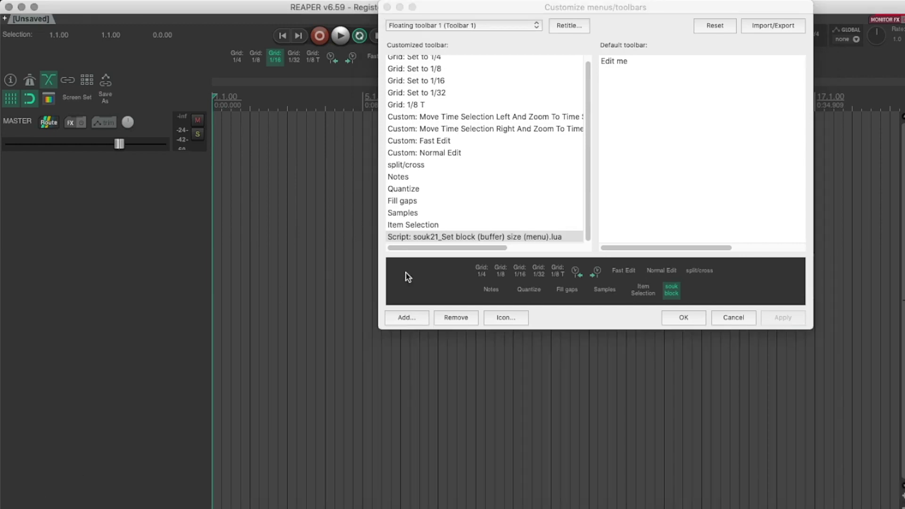
# Label the script's toolbar button 'Buffer Size' as a double-width text icon and save
pyautogui.rightClick(435, 229)
pyautogui.click(418, 236)
pyautogui.rightClick(434, 237)
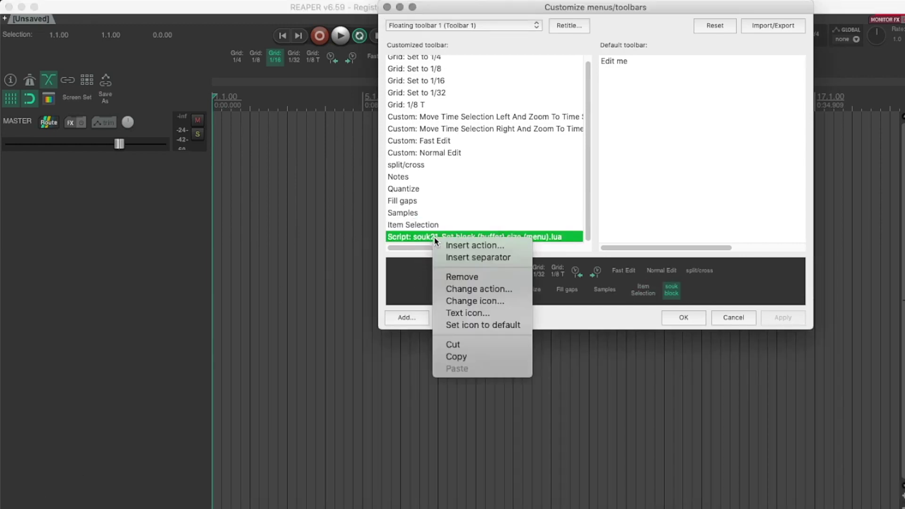
pyautogui.click(490, 313)
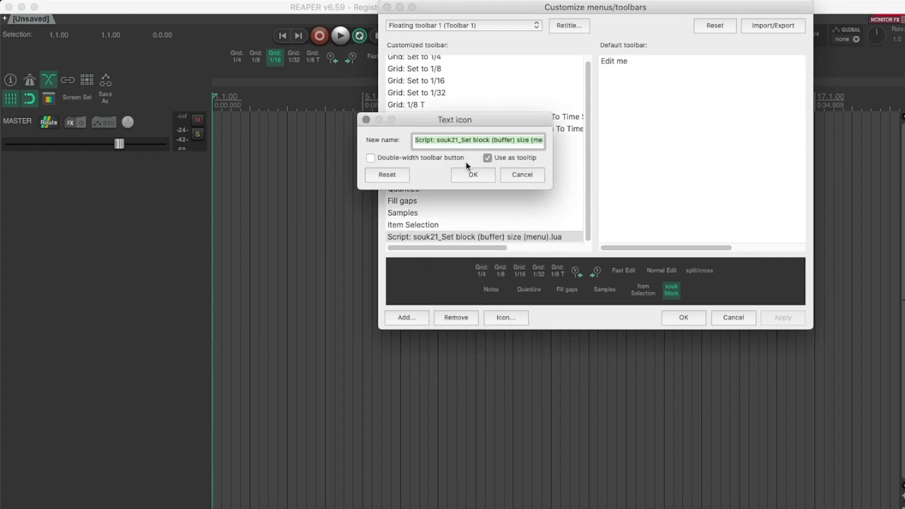
pyautogui.write('Buffer Size')
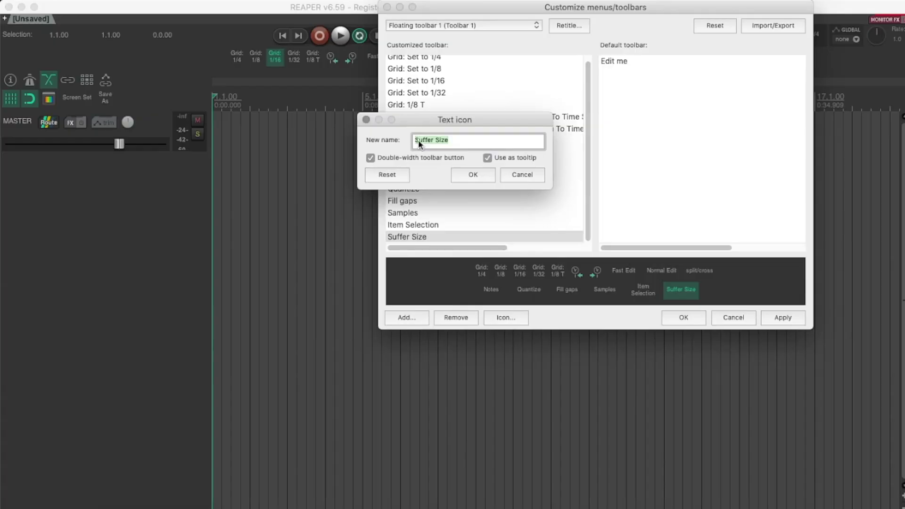
pyautogui.click(418, 140)
pyautogui.press('BackSpace')
pyautogui.write('B')
pyautogui.click(473, 175)
pyautogui.click(782, 318)
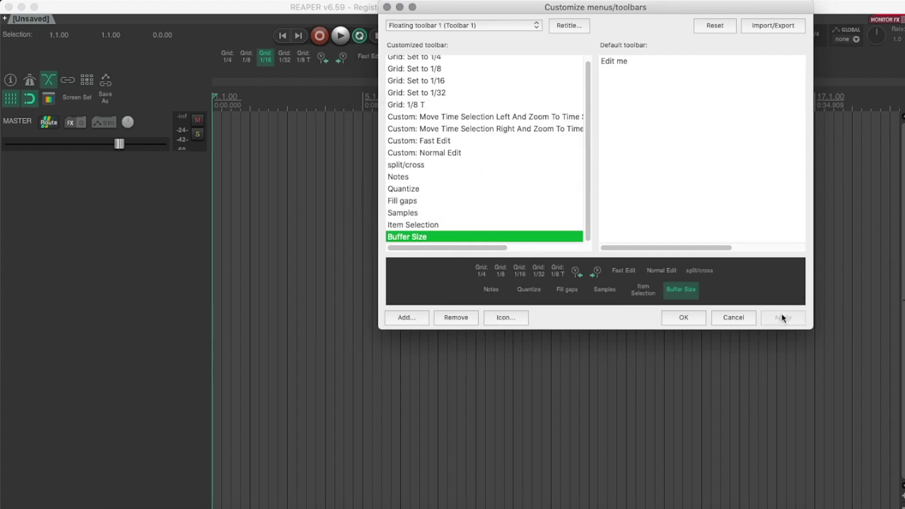
pyautogui.click(682, 318)
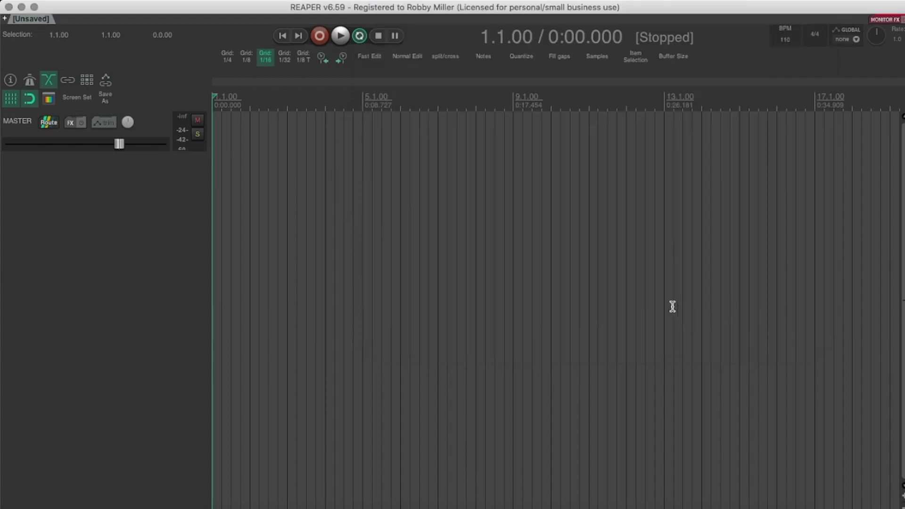
# Use the Buffer Size button to switch the block size to 256, then back to 64
pyautogui.click(673, 56)
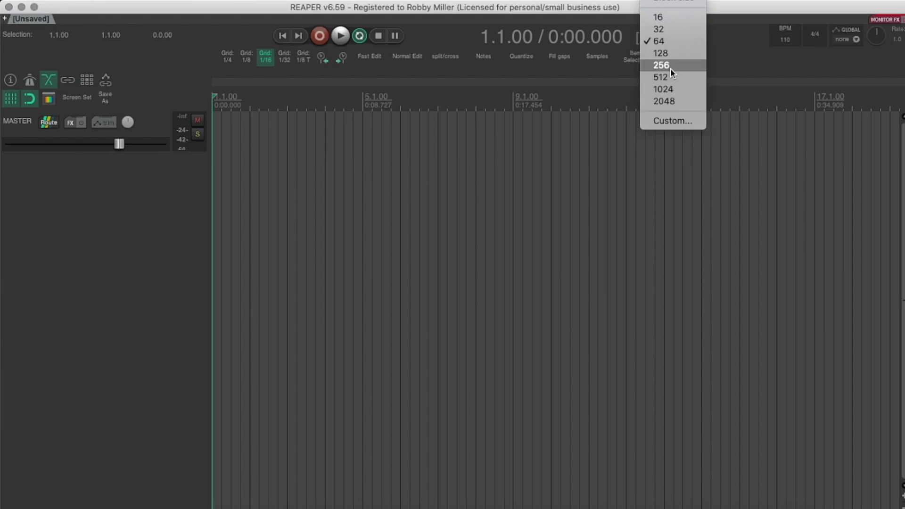
pyautogui.click(671, 68)
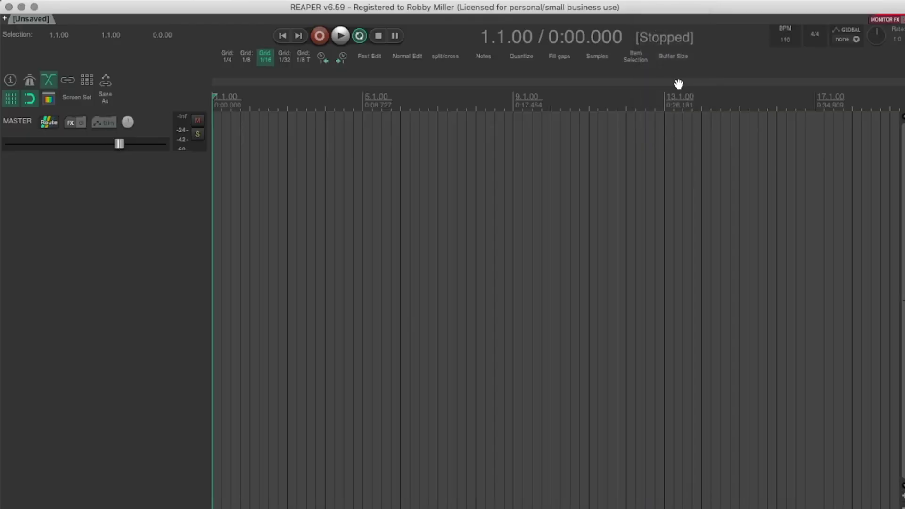
pyautogui.click(677, 68)
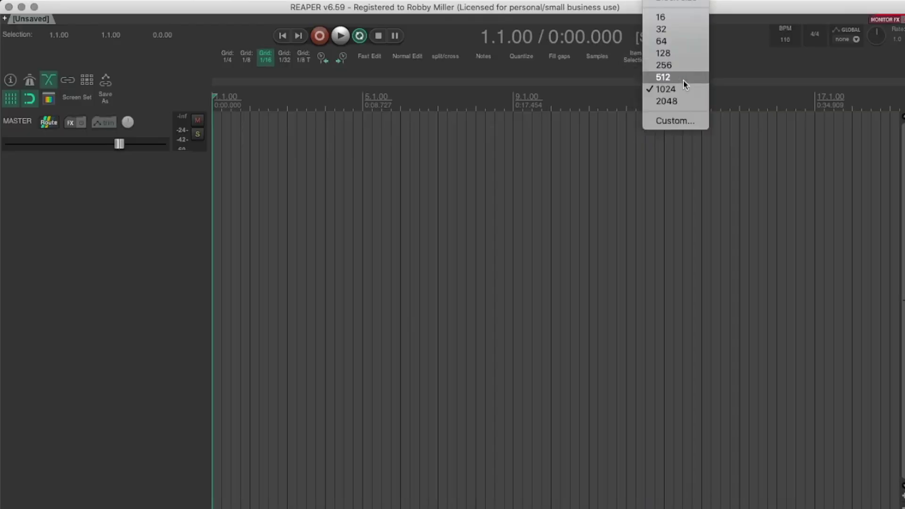
pyautogui.click(679, 39)
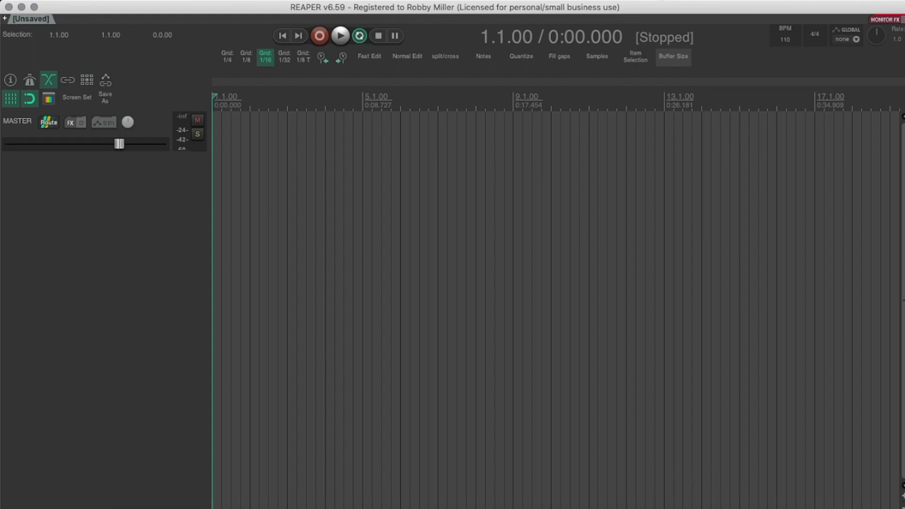